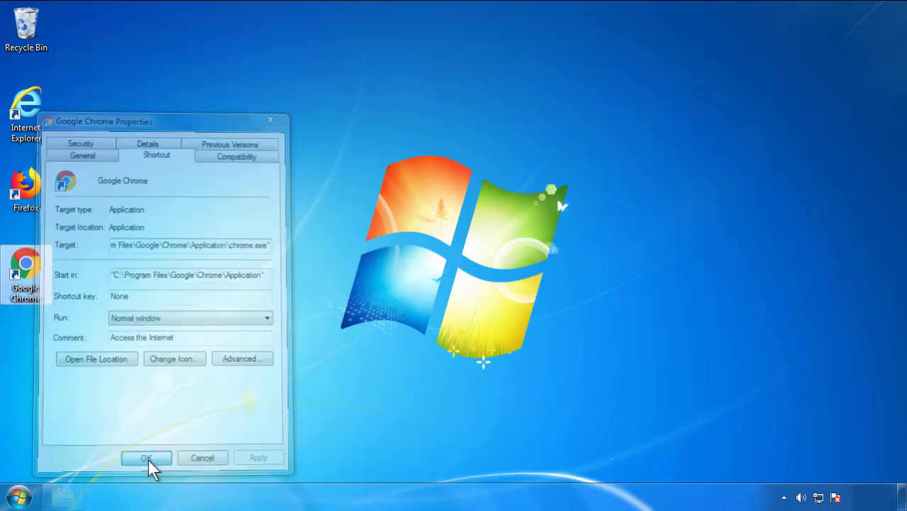
- Confirm the Google Chrome shortcut's Properties dialog and bring up the Start menu
{"action": "left_click", "coordinate": [20, 497]}
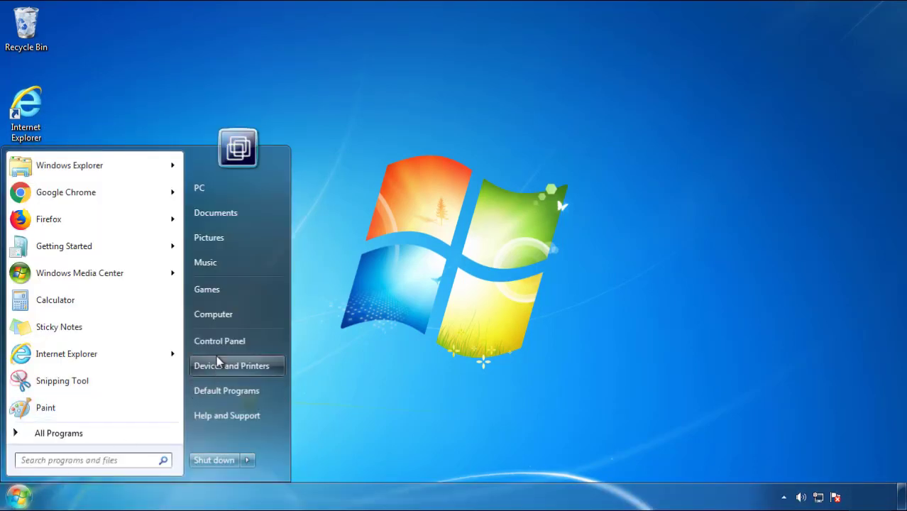
- Open Control Panel's installed programs list sorted with the newest installs first
{"action": "left_click", "coordinate": [227, 332]}
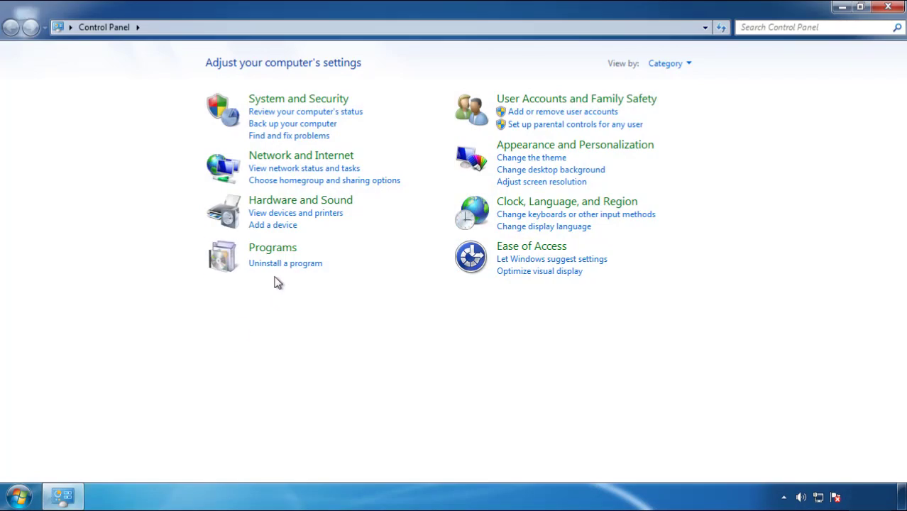
{"action": "left_click", "coordinate": [284, 264]}
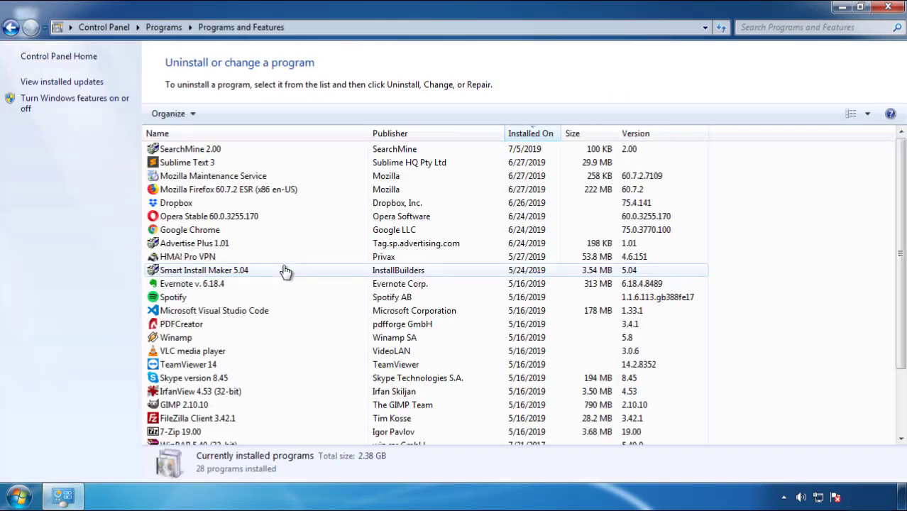
{"action": "left_click", "coordinate": [530, 136]}
{"action": "left_click", "coordinate": [528, 138]}
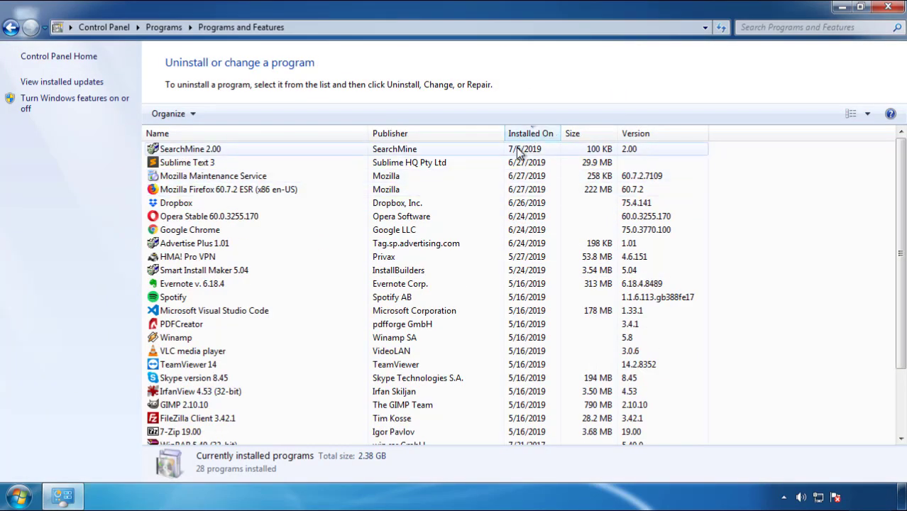
- Uninstall SearchMine 2.00, confirm the removal and finish the uninstaller
{"action": "left_click", "coordinate": [190, 150]}
{"action": "left_click", "coordinate": [226, 114]}
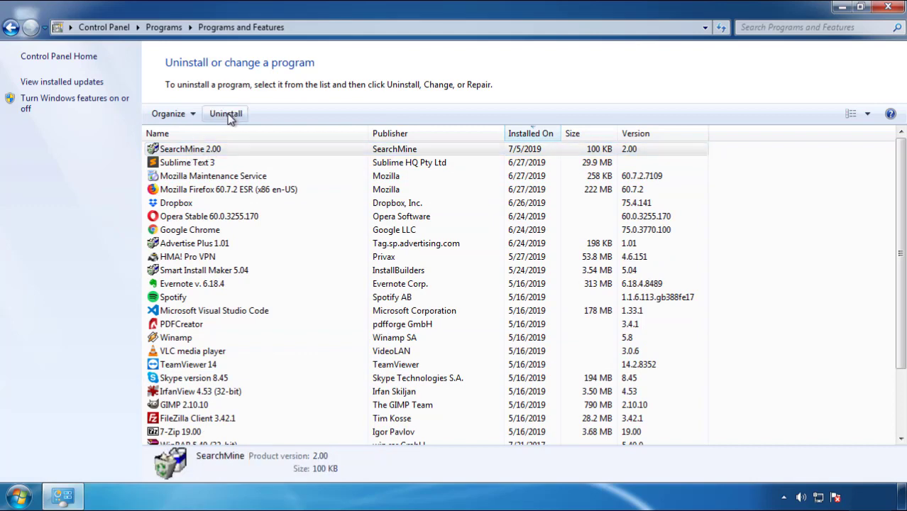
{"action": "left_click", "coordinate": [529, 376]}
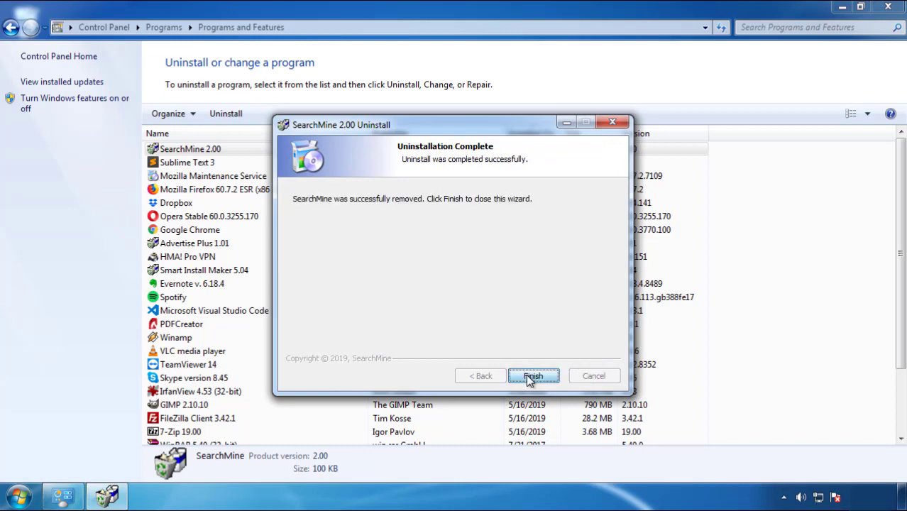
{"action": "left_click", "coordinate": [526, 374]}
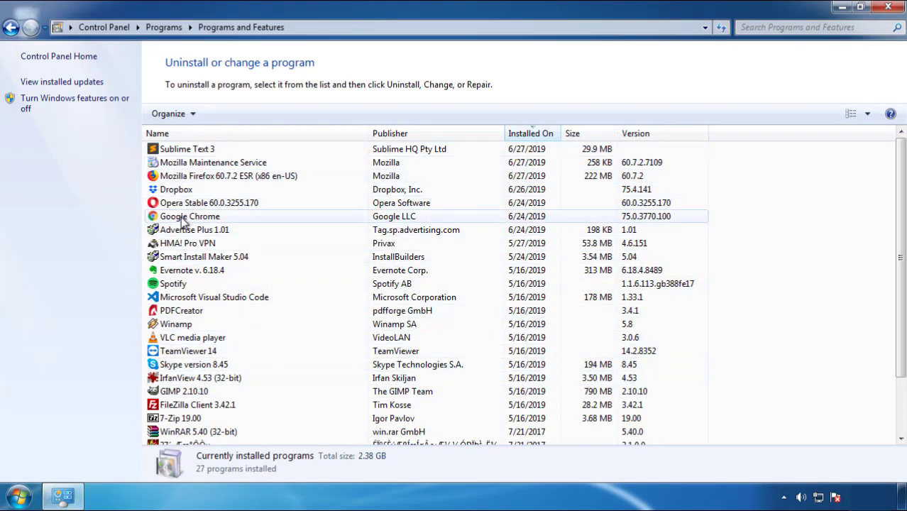
- Close Programs and Features, restart Windows, and highlight Safe Mode in Advanced Boot Options
{"action": "left_click", "coordinate": [888, 8]}
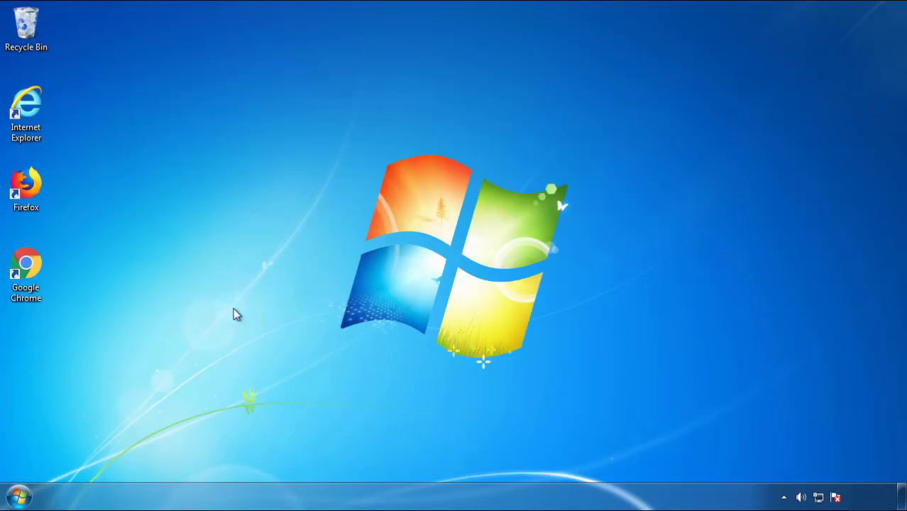
{"action": "left_click", "coordinate": [3, 496]}
{"action": "mouse_move", "coordinate": [247, 461]}
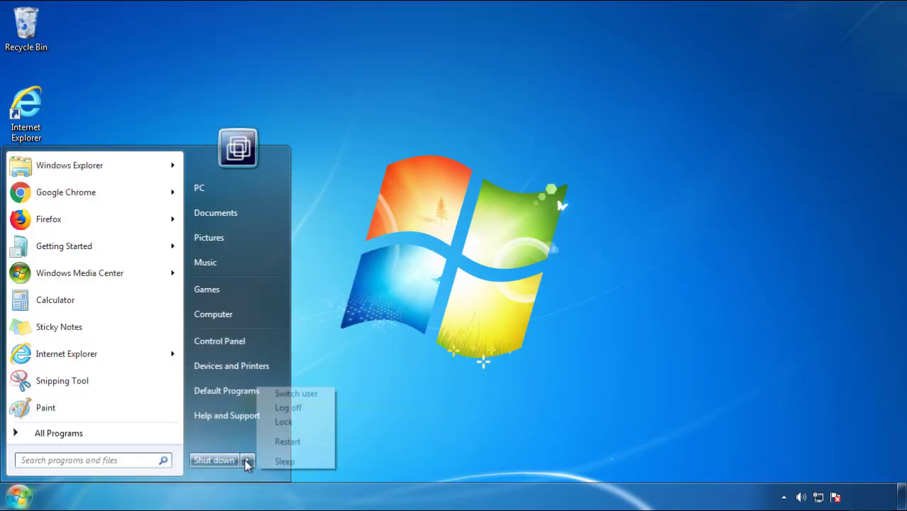
{"action": "left_click", "coordinate": [473, 388]}
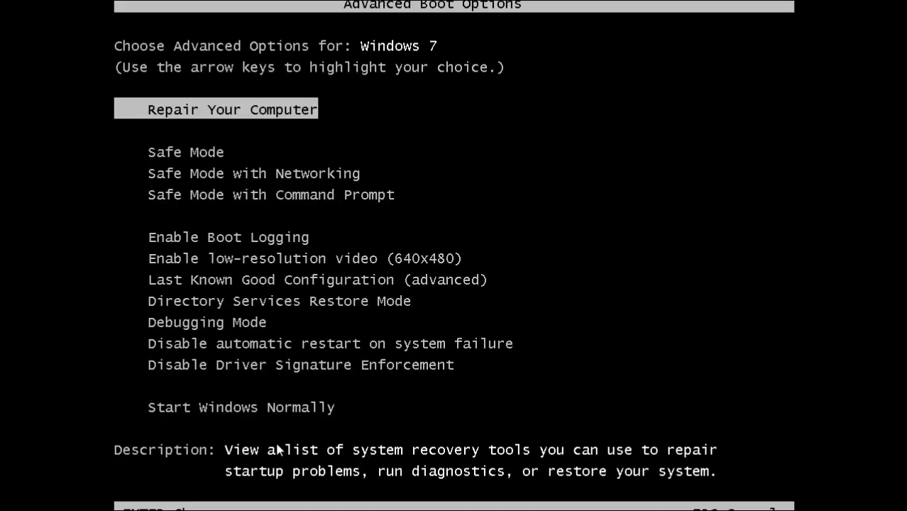
{"action": "key", "text": "Down"}
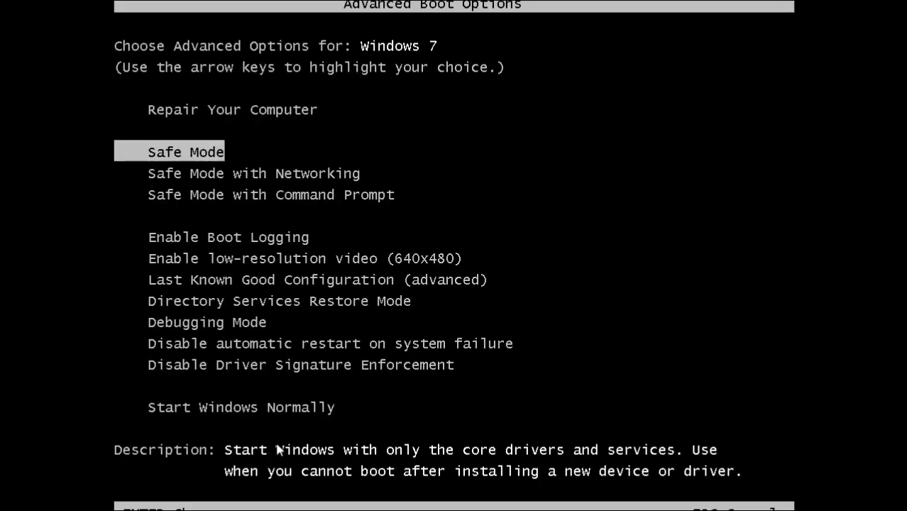
- Boot into Safe Mode, launch Firefox without making it default, and show the menu bar
{"action": "key", "text": "Return"}
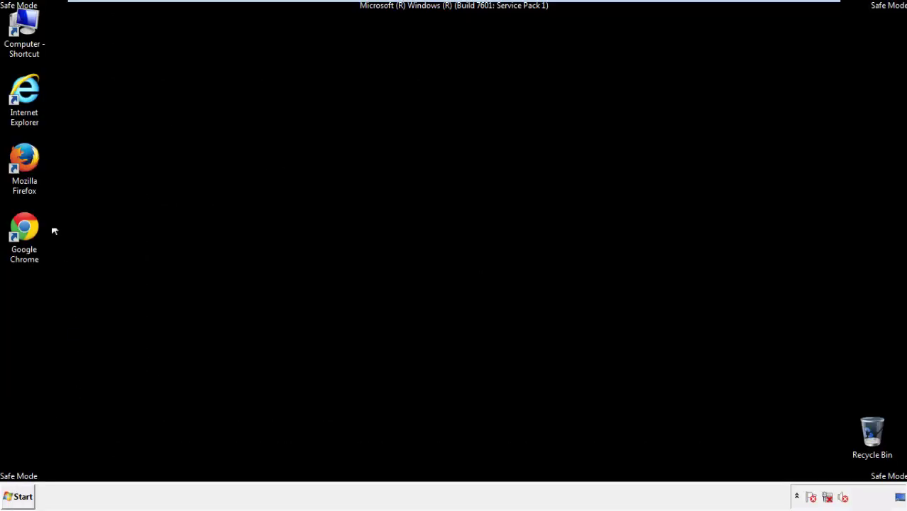
{"action": "double_click", "coordinate": [28, 162]}
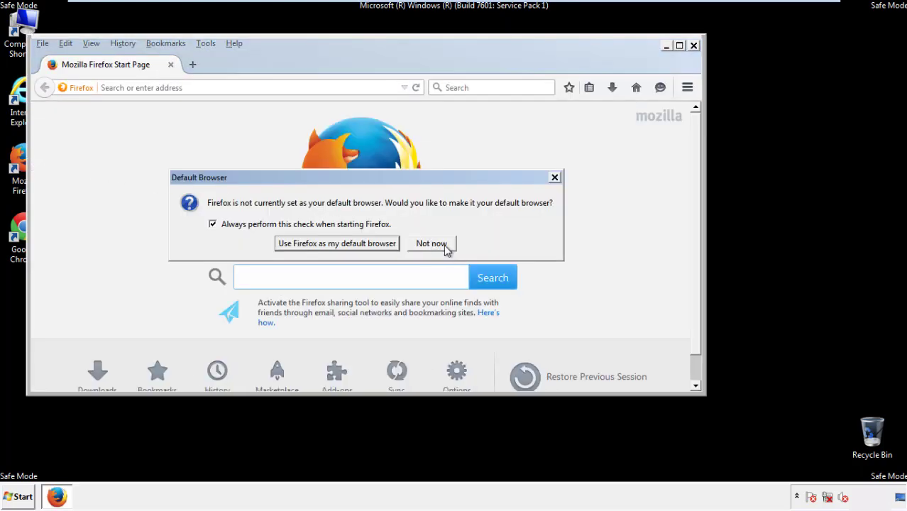
{"action": "left_click", "coordinate": [443, 243]}
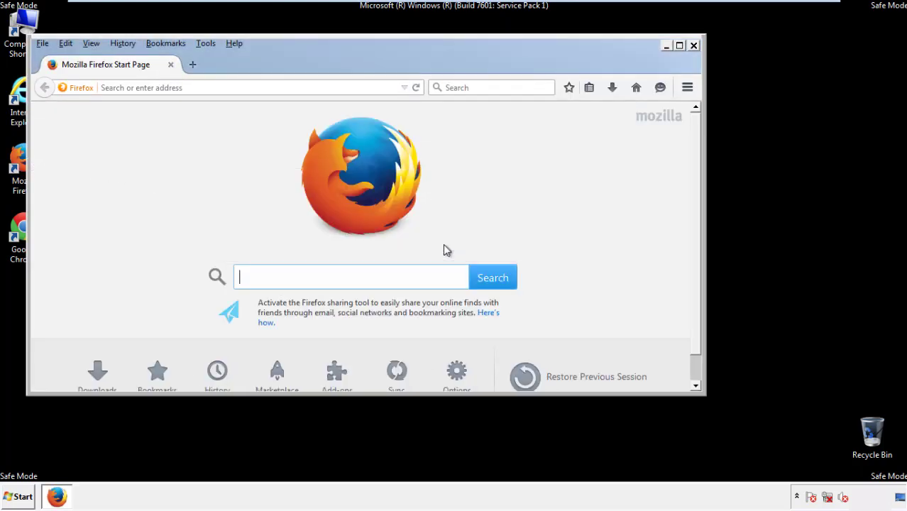
{"action": "right_click", "coordinate": [279, 63]}
{"action": "left_click", "coordinate": [304, 105]}
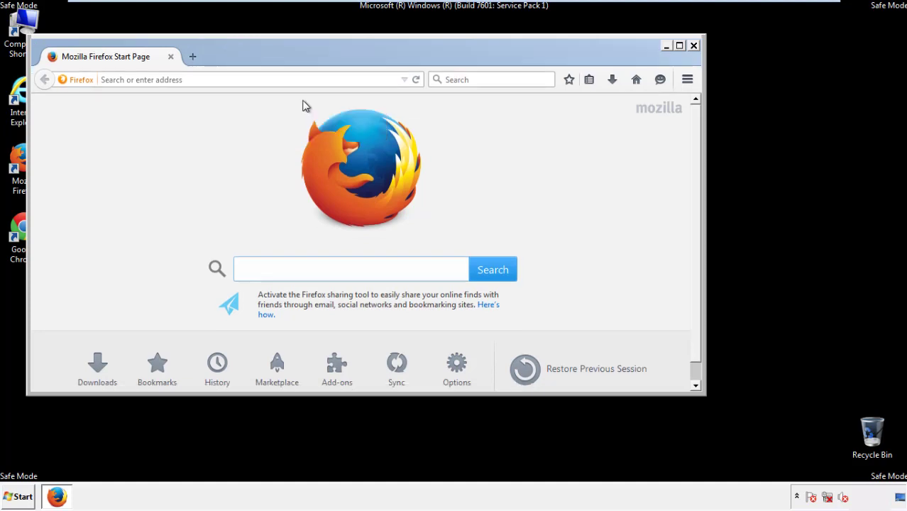
{"action": "right_click", "coordinate": [286, 61]}
{"action": "left_click", "coordinate": [296, 110]}
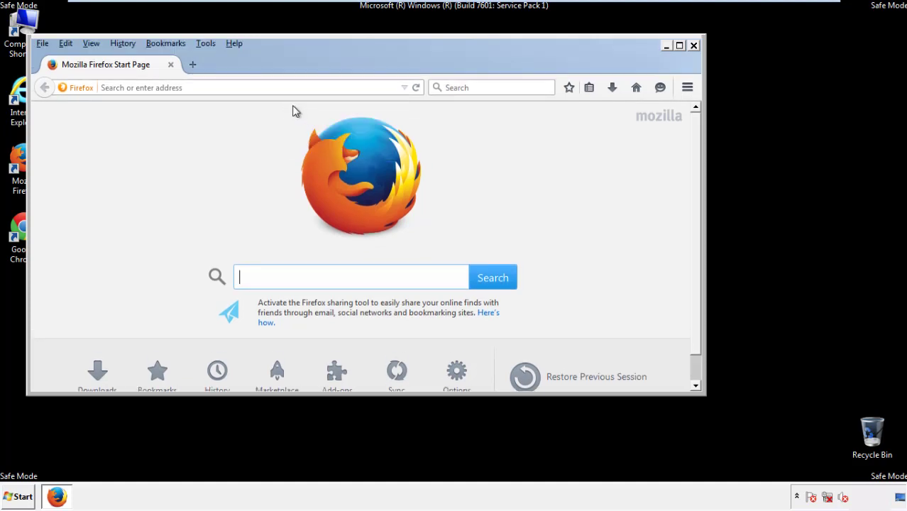
- Clear Firefox history, cookies, cache, offline data and site preferences for Everything
{"action": "left_click", "coordinate": [123, 44]}
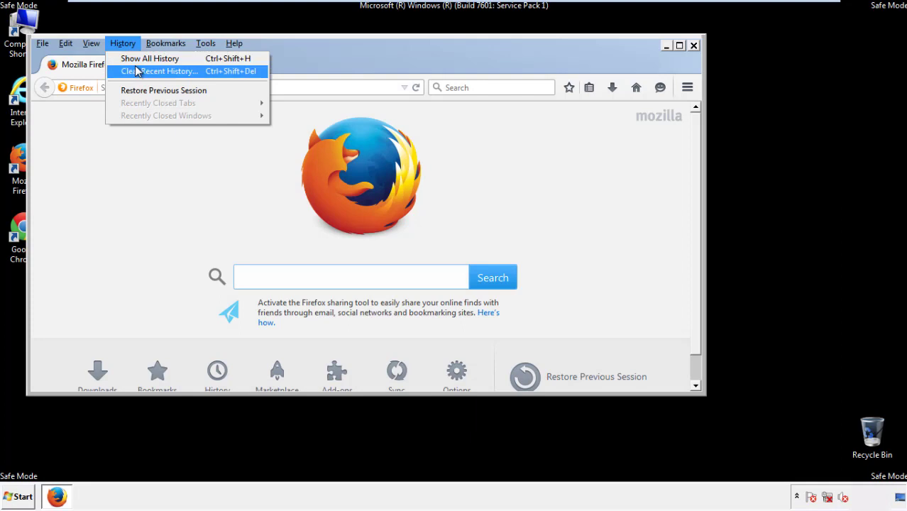
{"action": "left_click", "coordinate": [136, 68]}
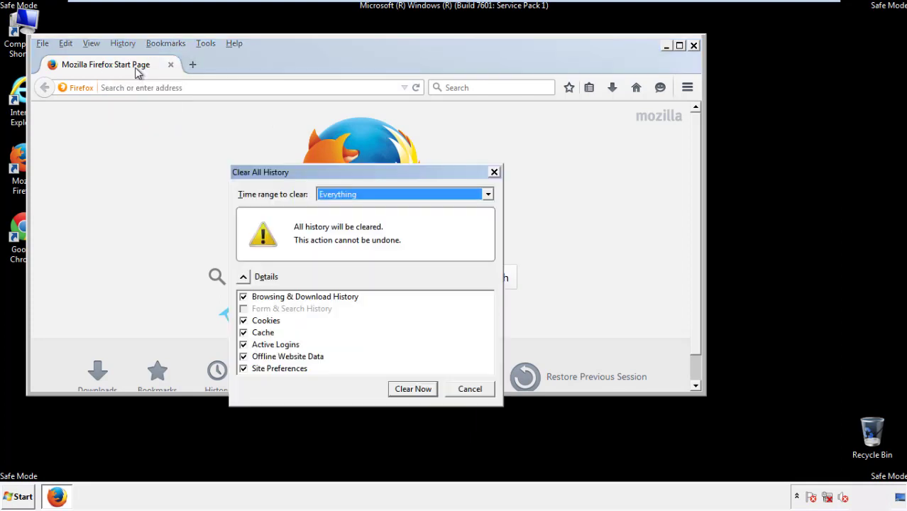
{"action": "left_click", "coordinate": [334, 195]}
{"action": "left_click", "coordinate": [339, 266]}
{"action": "left_click", "coordinate": [242, 356]}
{"action": "left_click", "coordinate": [243, 356]}
{"action": "left_click", "coordinate": [243, 369]}
{"action": "left_click", "coordinate": [243, 369]}
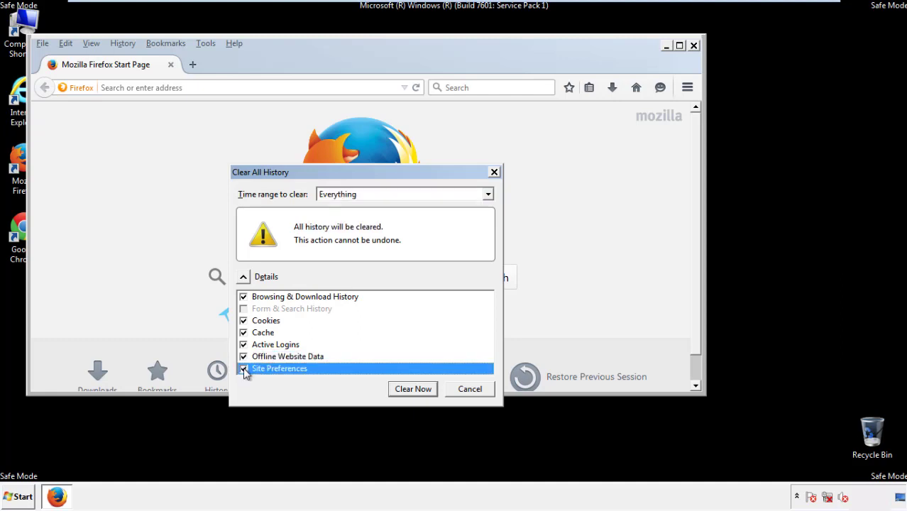
{"action": "left_click", "coordinate": [412, 389]}
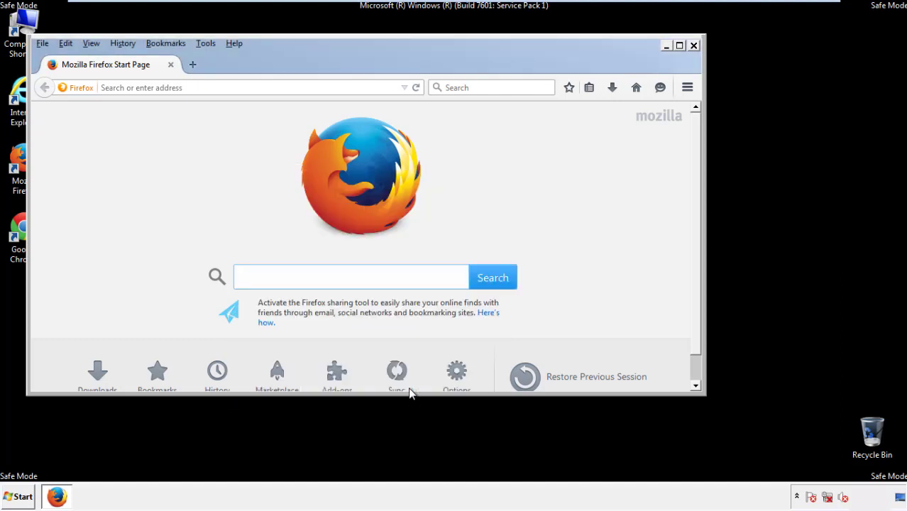
- Refresh Firefox to defaults from Troubleshooting Information and decline the default-browser prompt
{"action": "left_click", "coordinate": [233, 43]}
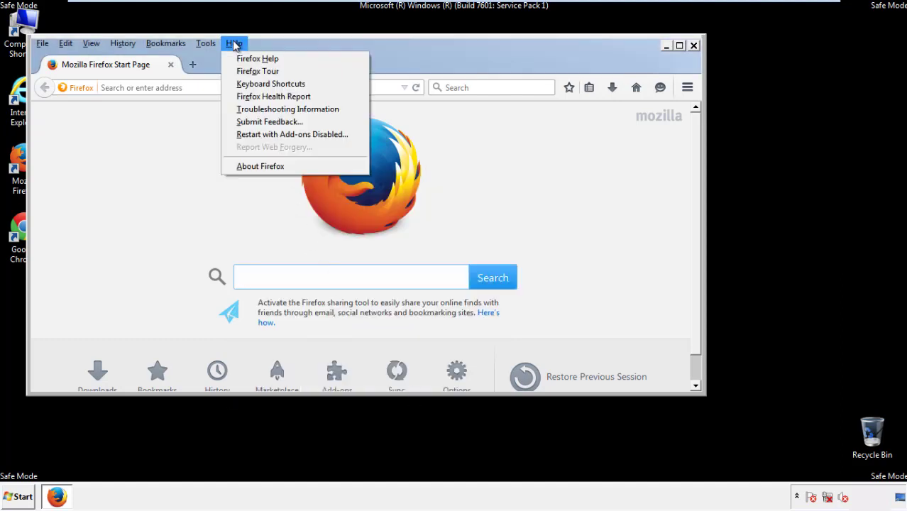
{"action": "left_click", "coordinate": [263, 108]}
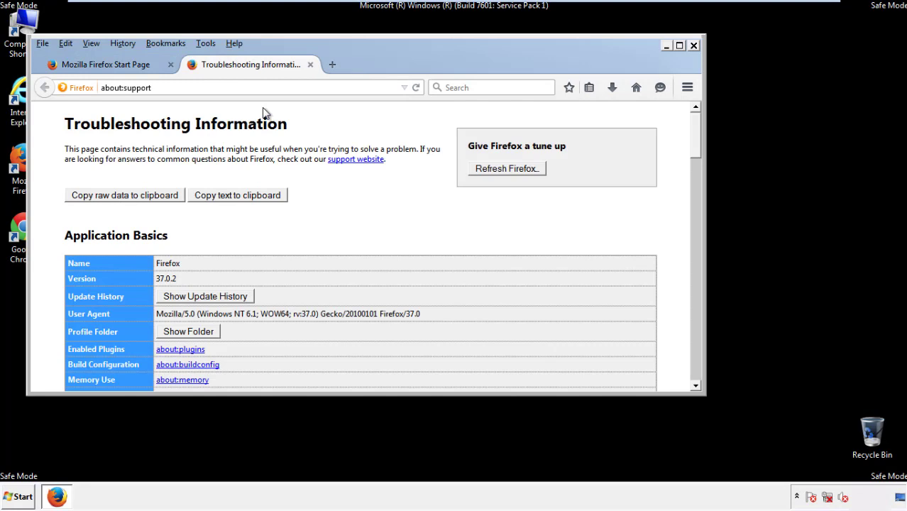
{"action": "left_click", "coordinate": [525, 171]}
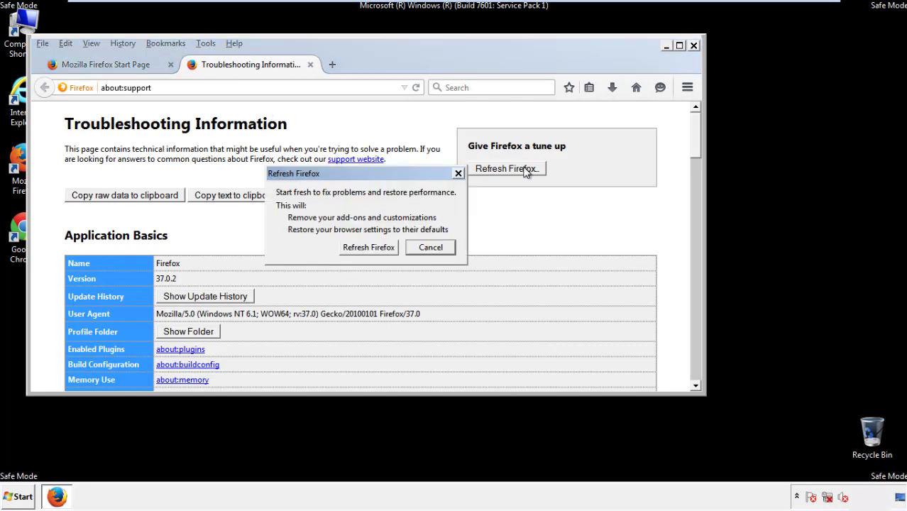
{"action": "left_click", "coordinate": [369, 247]}
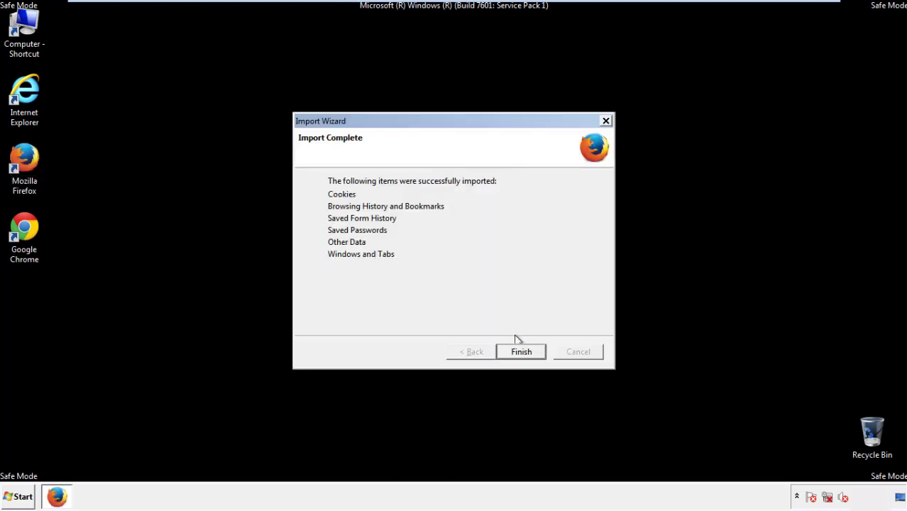
{"action": "left_click", "coordinate": [521, 352]}
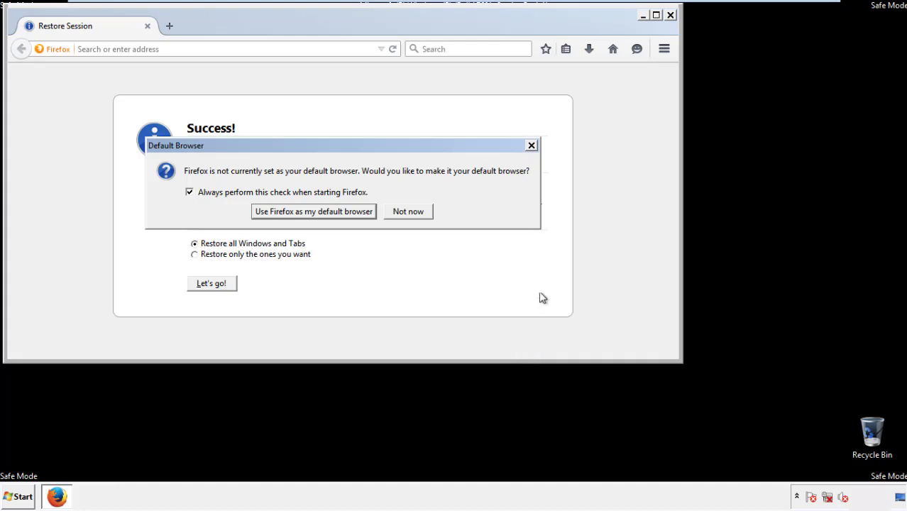
{"action": "left_click", "coordinate": [408, 212]}
- Close Firefox and launch Google Chrome from the desktop shortcut
{"action": "left_click", "coordinate": [669, 15]}
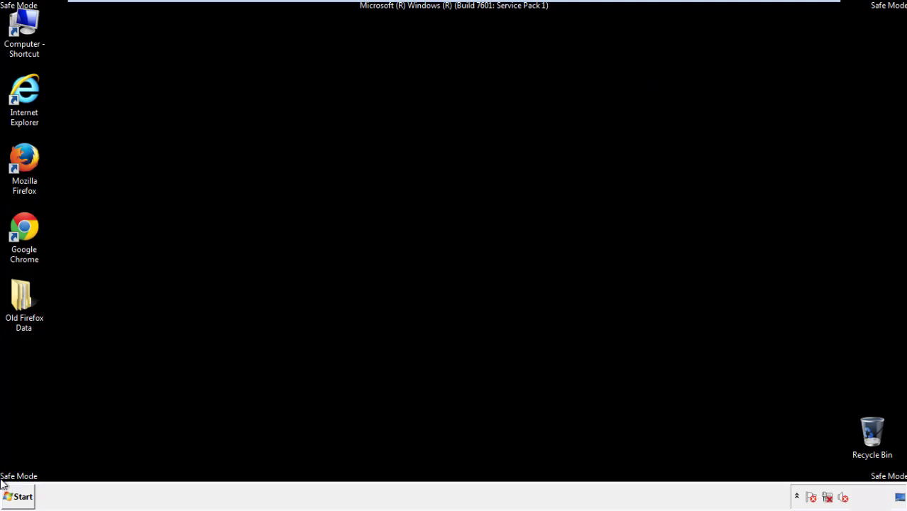
{"action": "left_click", "coordinate": [22, 225]}
{"action": "double_click", "coordinate": [22, 226]}
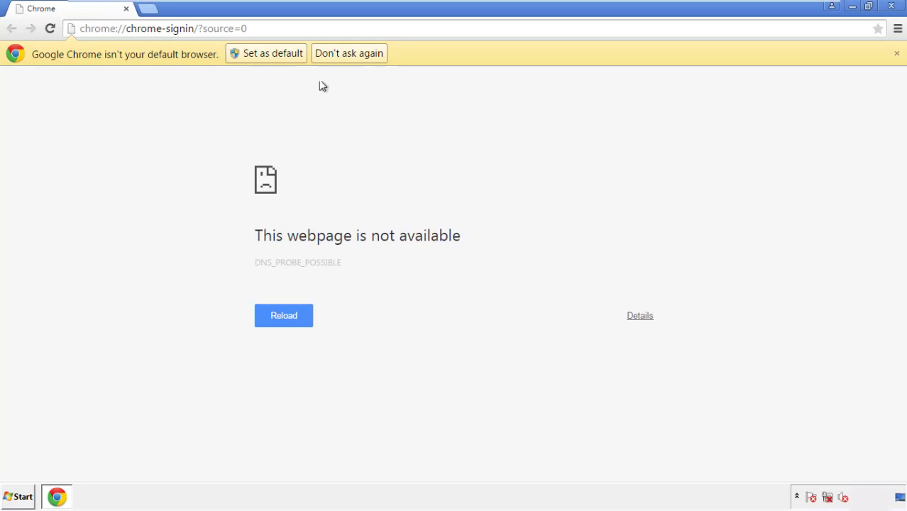
- Stop Chrome's default-browser prompt for good and open Clear browsing data from History
{"action": "left_click", "coordinate": [364, 56]}
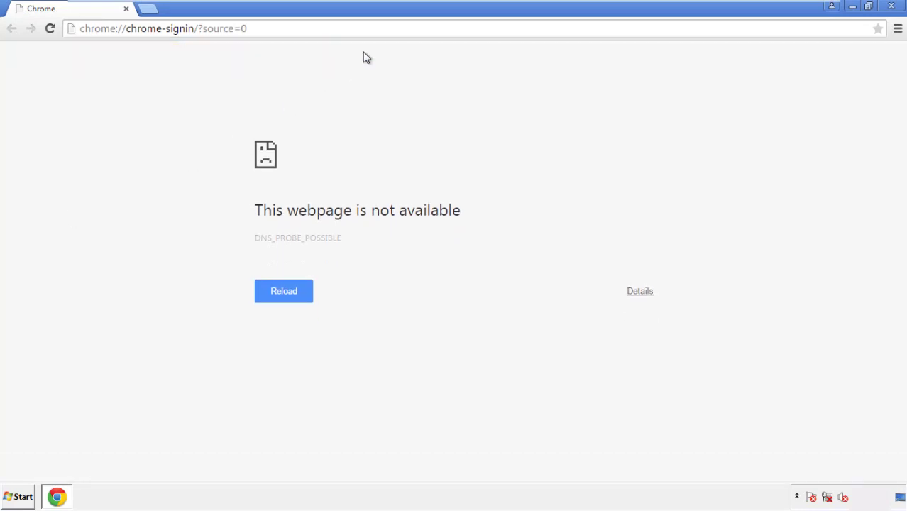
{"action": "left_click", "coordinate": [898, 30]}
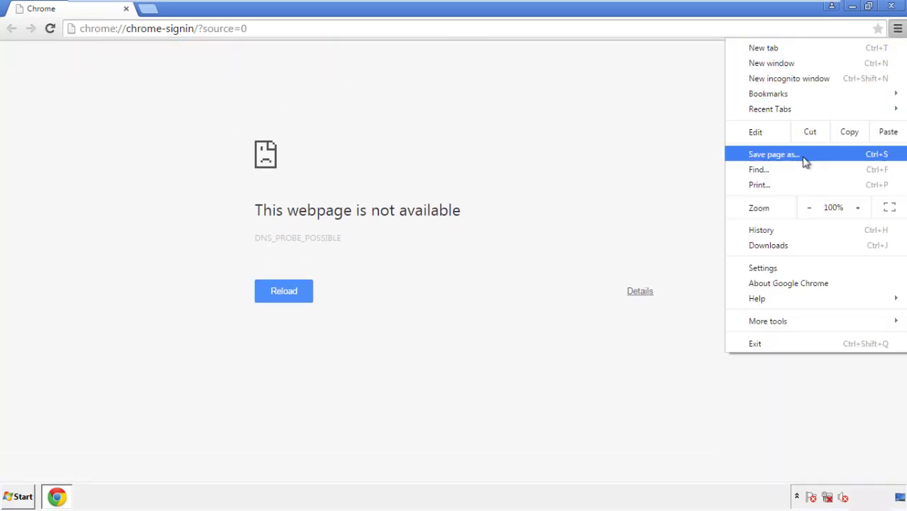
{"action": "left_click", "coordinate": [766, 268]}
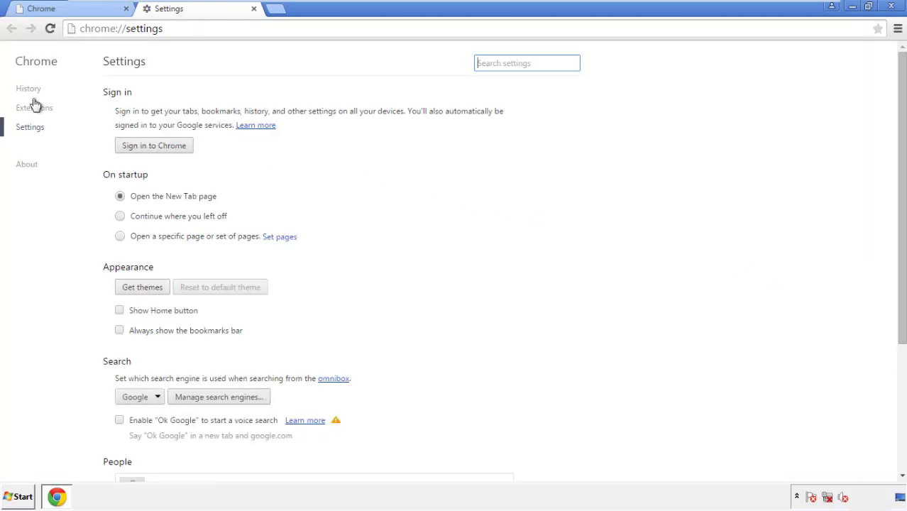
{"action": "left_click", "coordinate": [32, 91]}
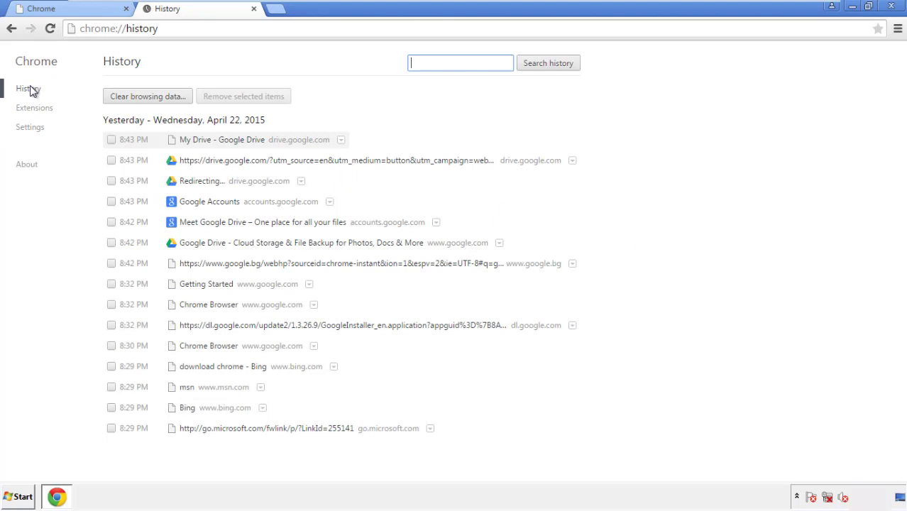
{"action": "left_click", "coordinate": [136, 99]}
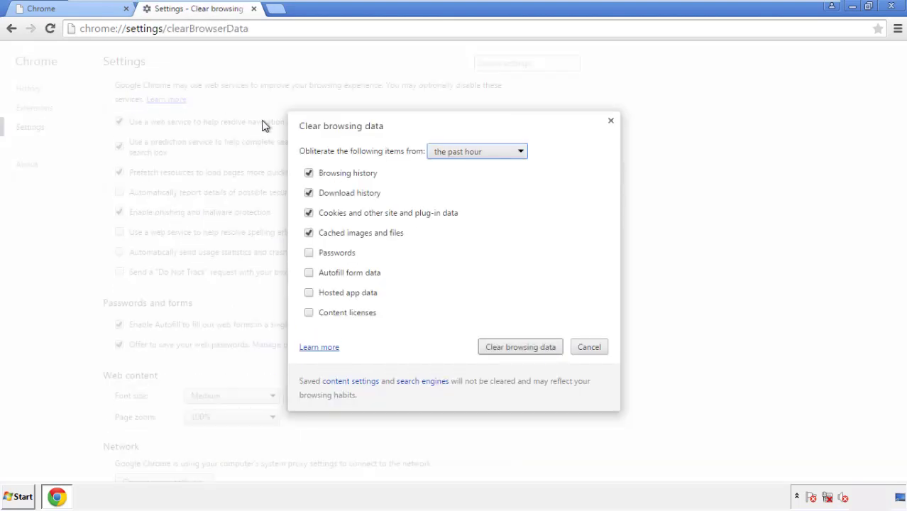
- Clear Chrome browsing data from the beginning of time, including autofill form data
{"action": "left_click", "coordinate": [456, 153]}
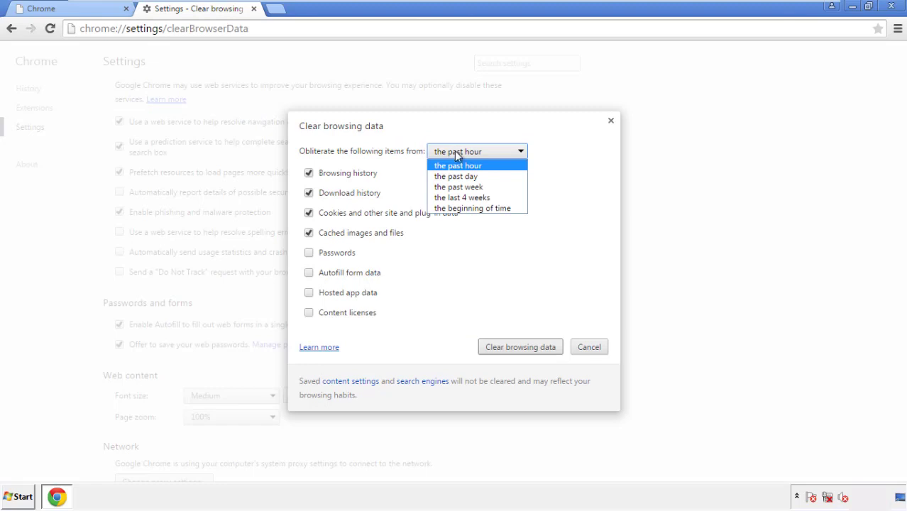
{"action": "left_click", "coordinate": [454, 209]}
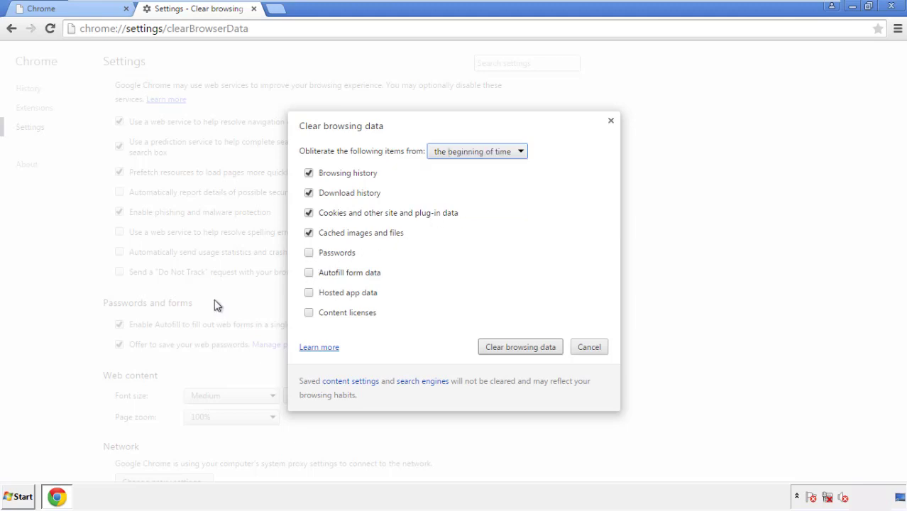
{"action": "left_click", "coordinate": [315, 276]}
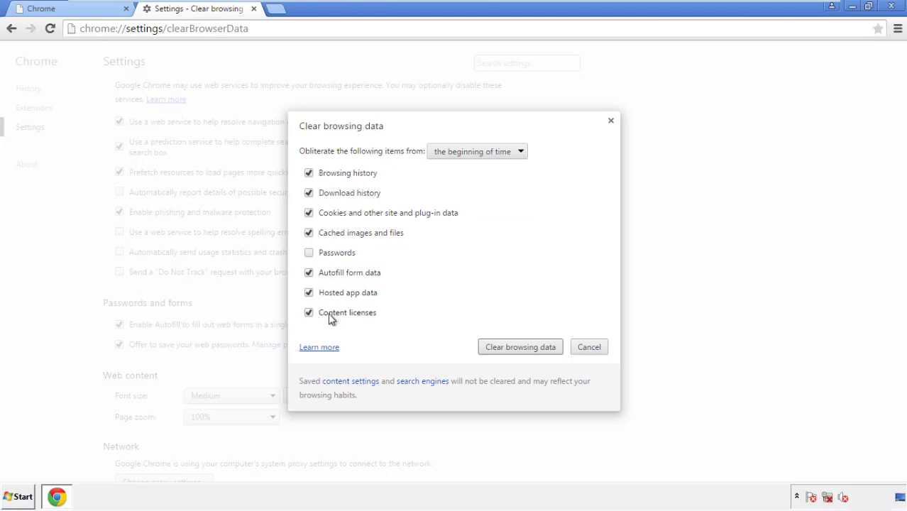
{"action": "left_click", "coordinate": [508, 349]}
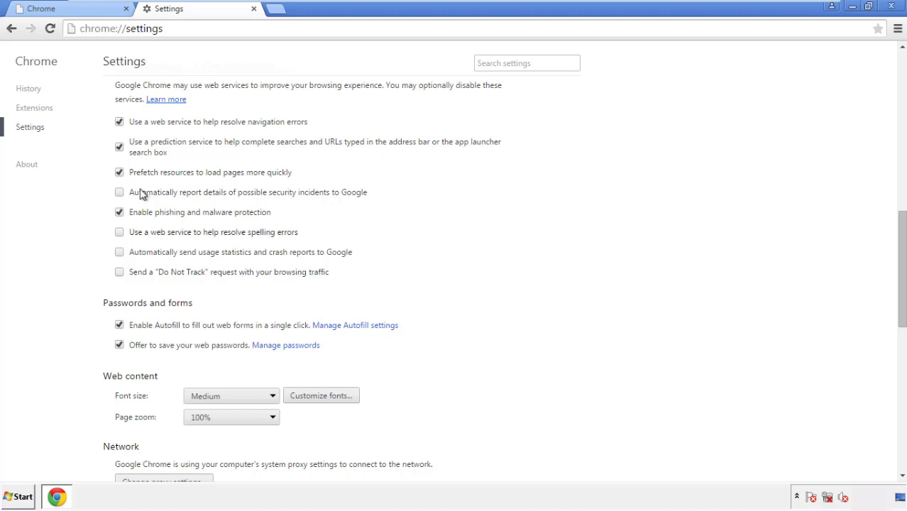
- Reset Chrome settings to their defaults and close the browser
{"action": "left_click_drag", "start_coordinate": [901, 226], "coordinate": [898, 381]}
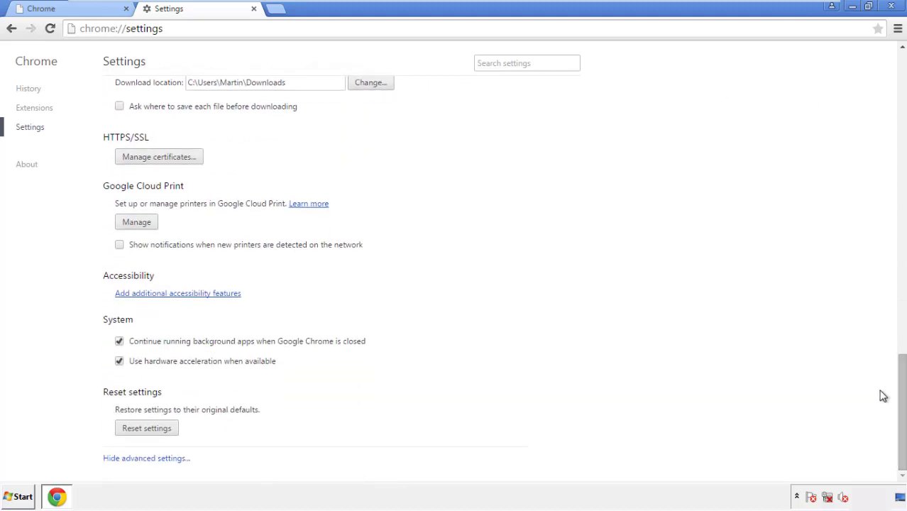
{"action": "left_click", "coordinate": [146, 428]}
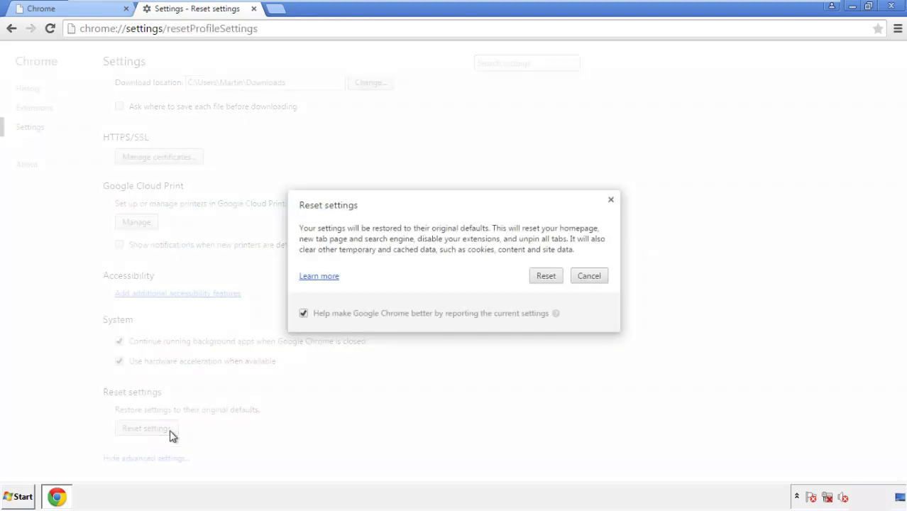
{"action": "left_click", "coordinate": [547, 275]}
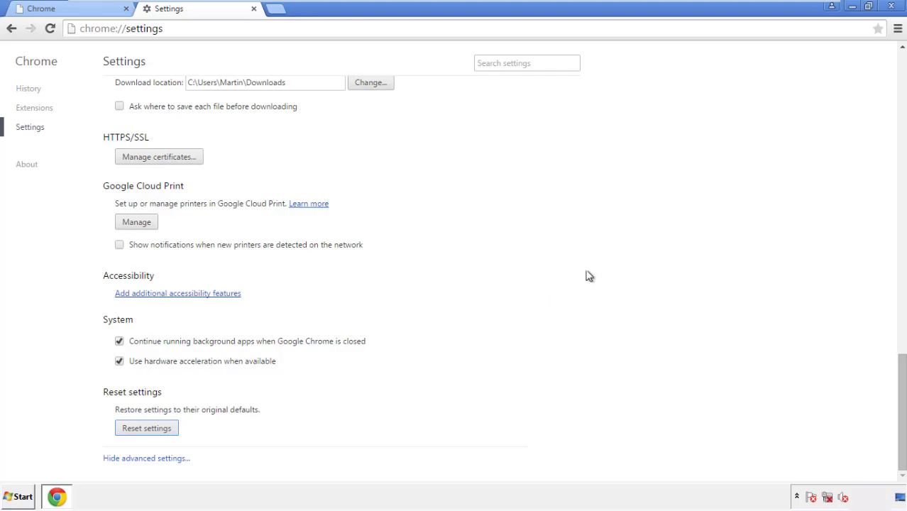
{"action": "left_click", "coordinate": [891, 6]}
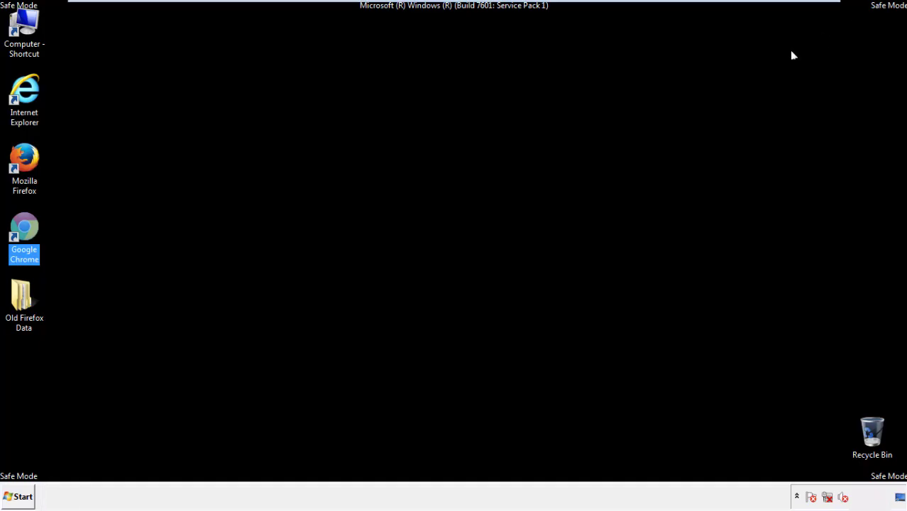
- Remove the Search Mine extension in Firefox's Add-ons manager, then close Firefox
{"action": "left_click", "coordinate": [490, 230]}
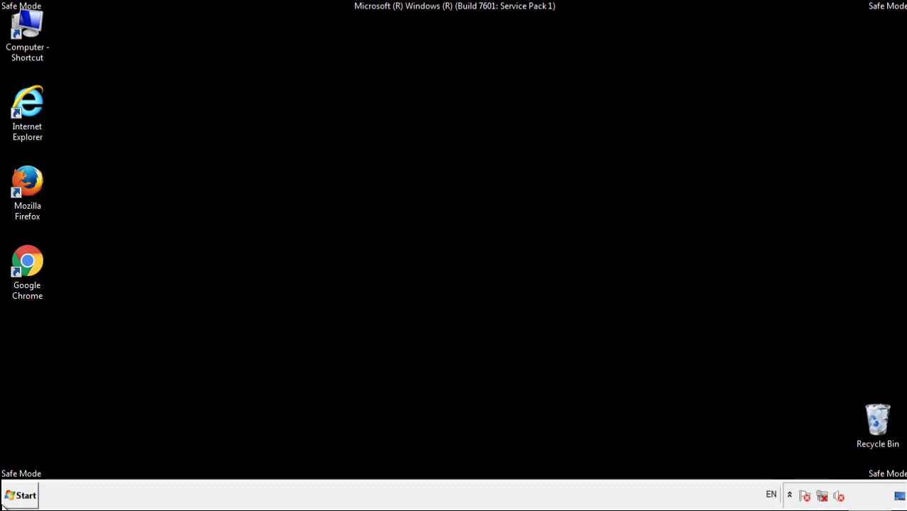
{"action": "double_click", "coordinate": [35, 176]}
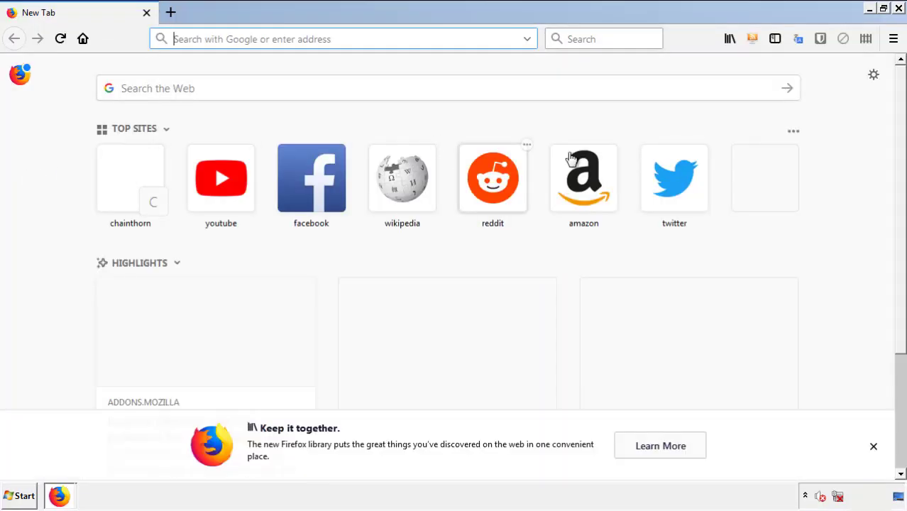
{"action": "left_click", "coordinate": [893, 39]}
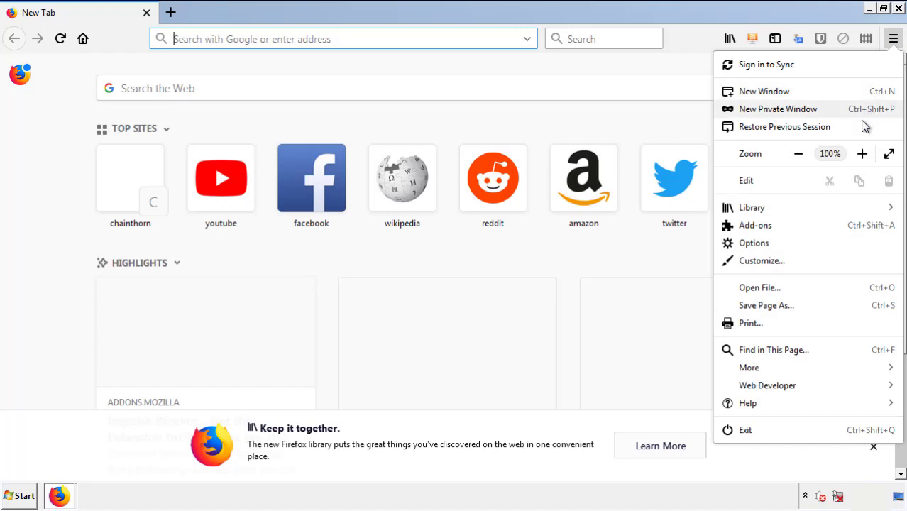
{"action": "left_click", "coordinate": [837, 229]}
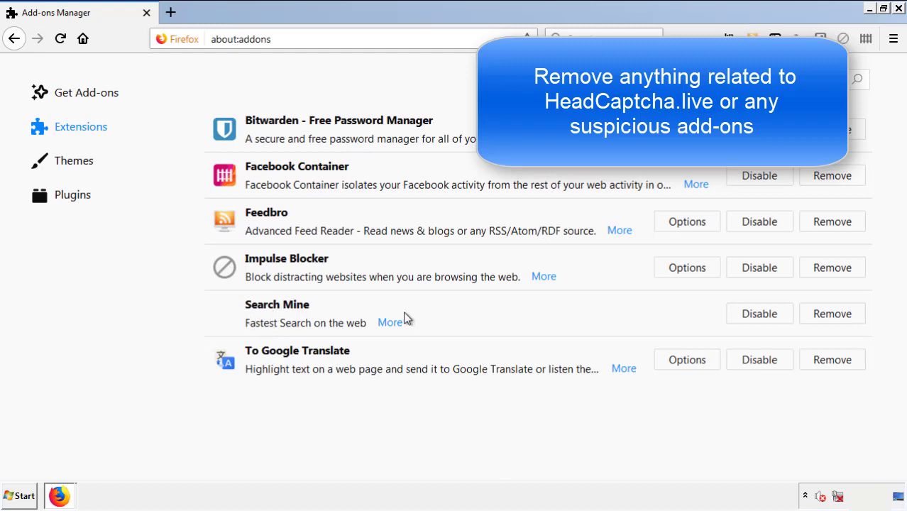
{"action": "left_click", "coordinate": [830, 318]}
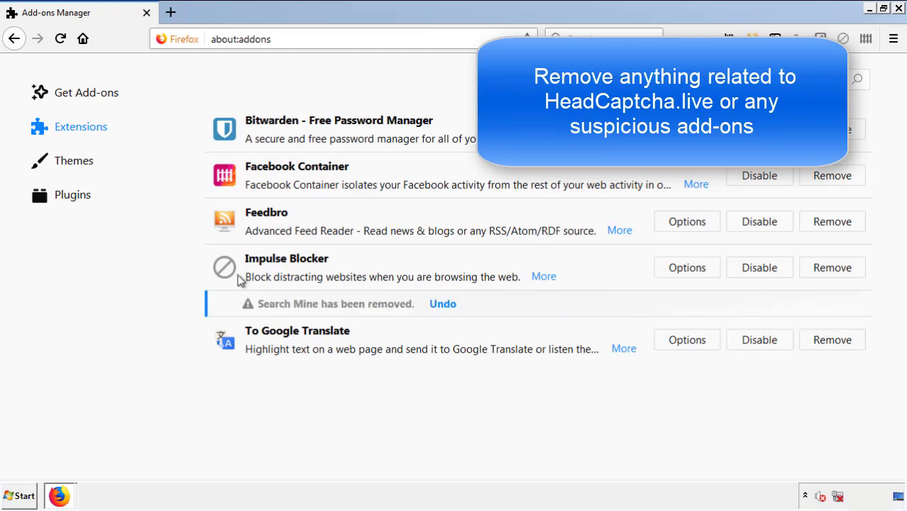
{"action": "left_click", "coordinate": [898, 8]}
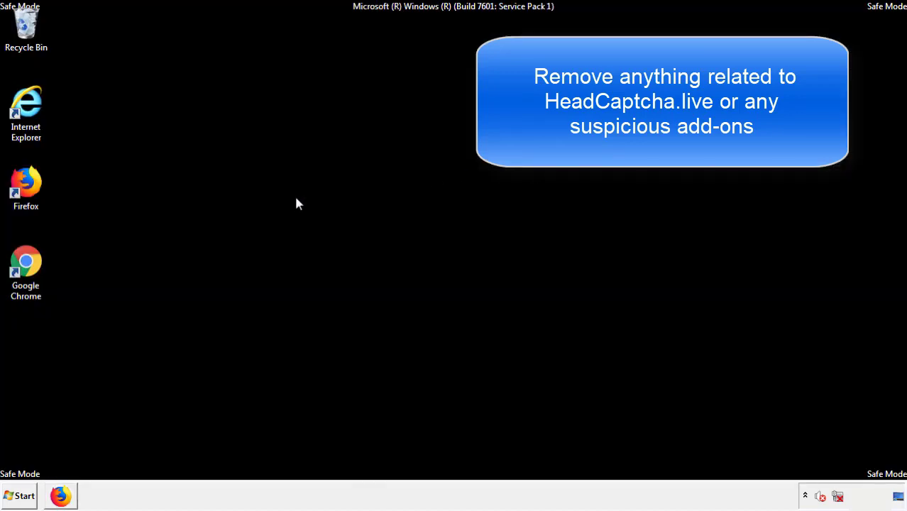
- Remove and confirm removal of Chrome's Search Mine extension, then open the Start menu
{"action": "double_click", "coordinate": [25, 277]}
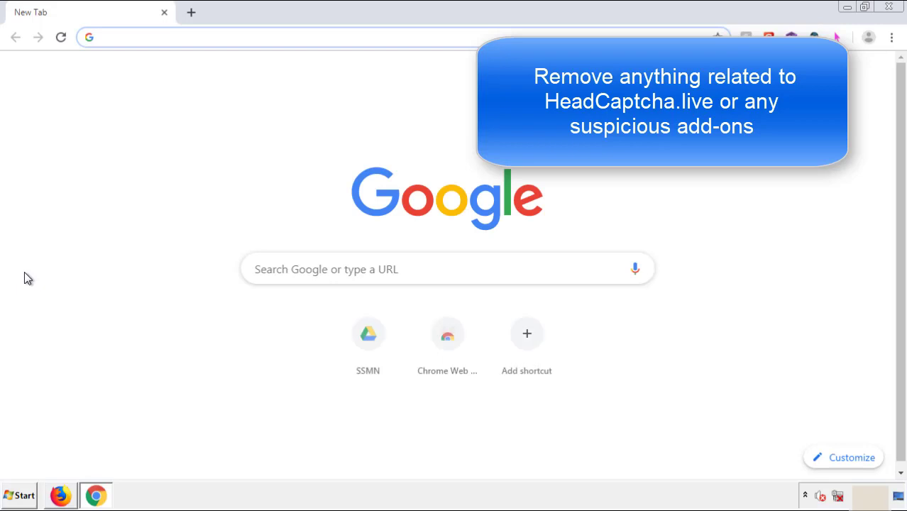
{"action": "left_click", "coordinate": [891, 37]}
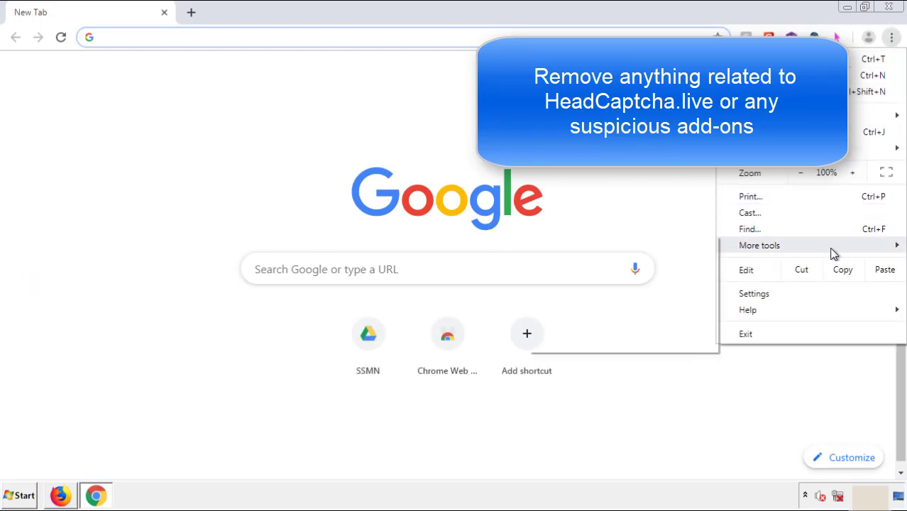
{"action": "mouse_move", "coordinate": [811, 249]}
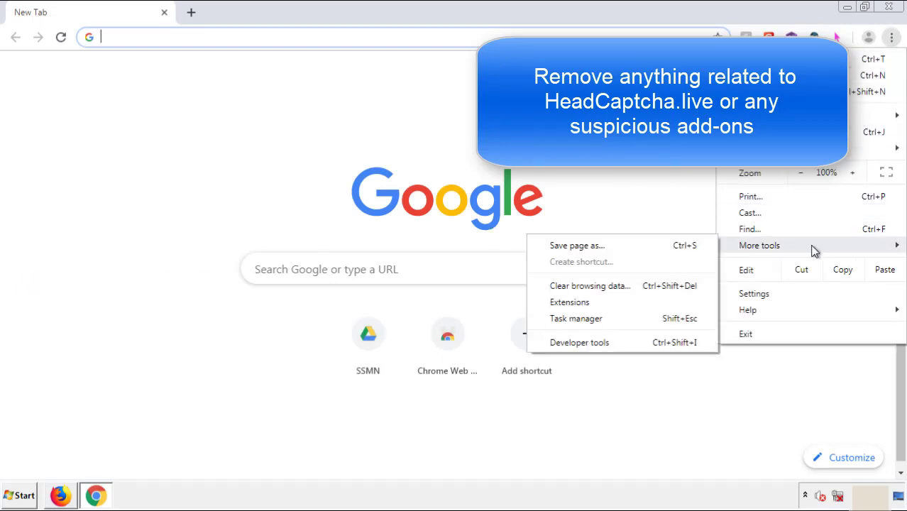
{"action": "left_click", "coordinate": [576, 302]}
{"action": "scroll", "coordinate": [257, 237], "scroll_direction": "down", "scroll_amount": 5}
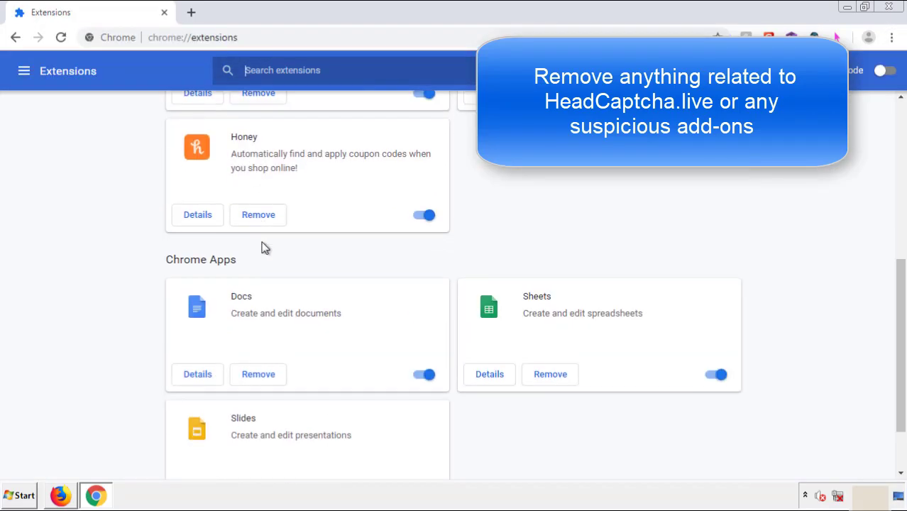
{"action": "scroll", "coordinate": [344, 259], "scroll_direction": "up", "scroll_amount": 5}
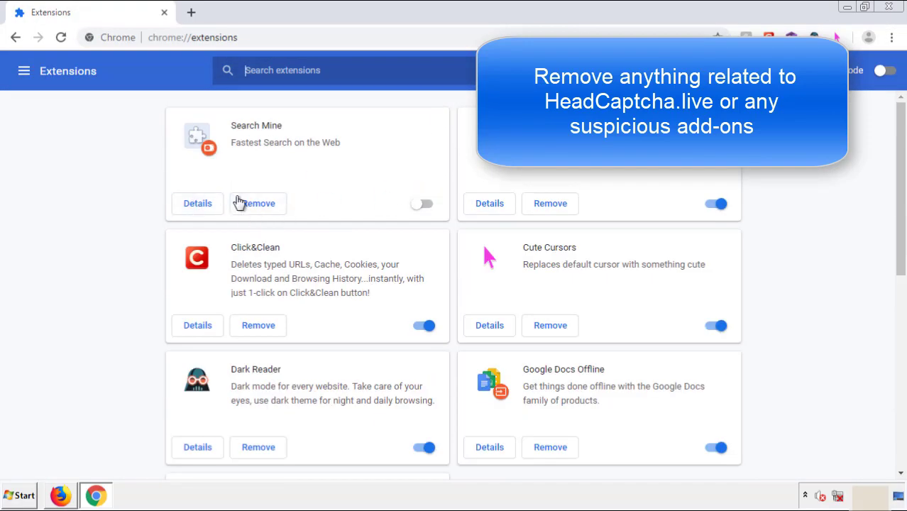
{"action": "left_click", "coordinate": [257, 207]}
{"action": "key", "text": "Return"}
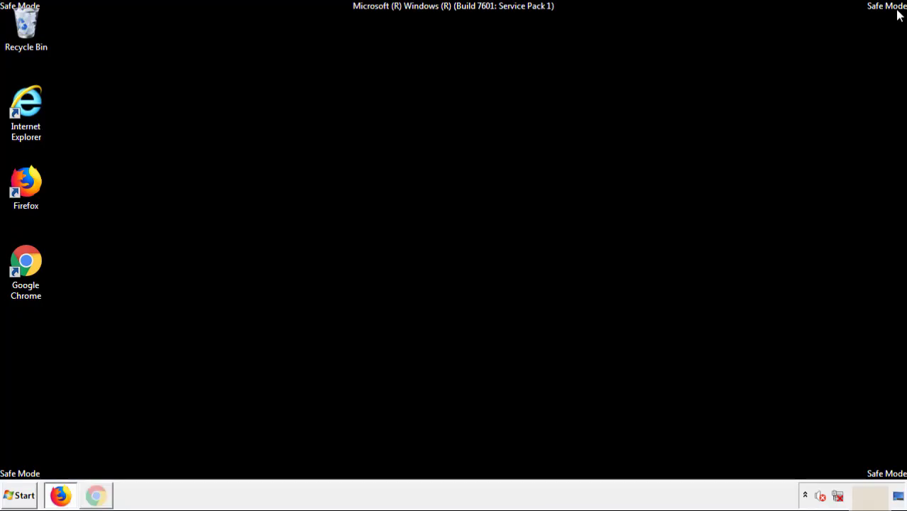
{"action": "left_click", "coordinate": [22, 496]}
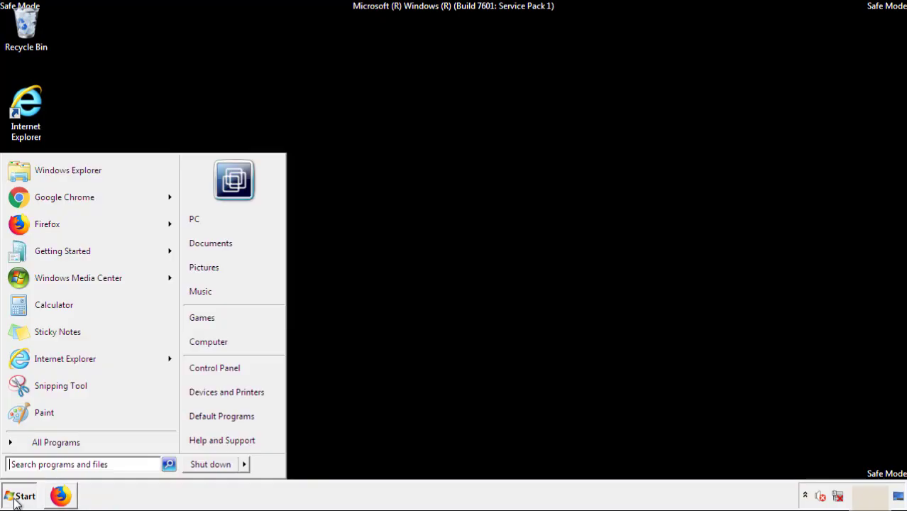